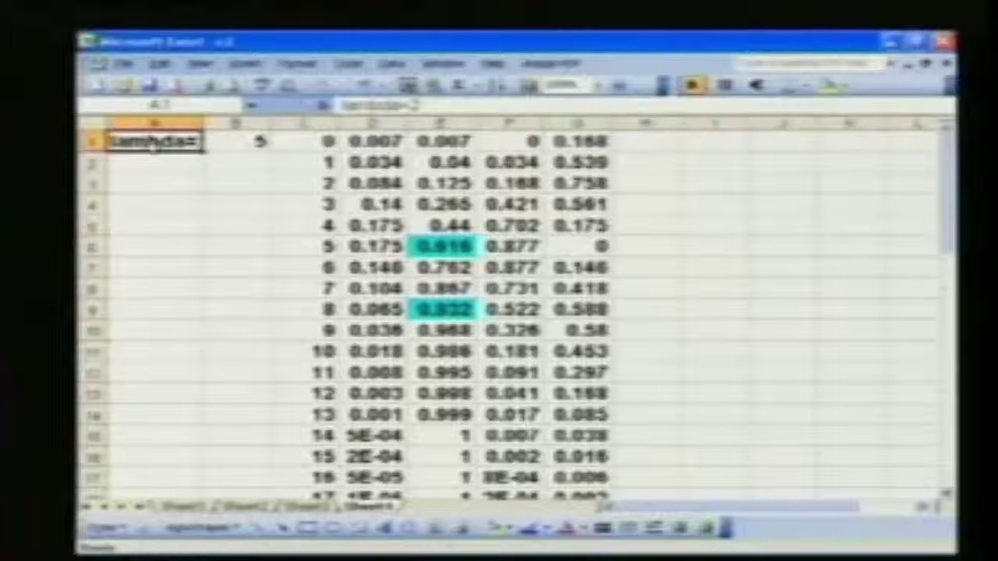
Set lambda in B1 to 5 and review the x values listed down column C.
click(264, 140)
text(5)
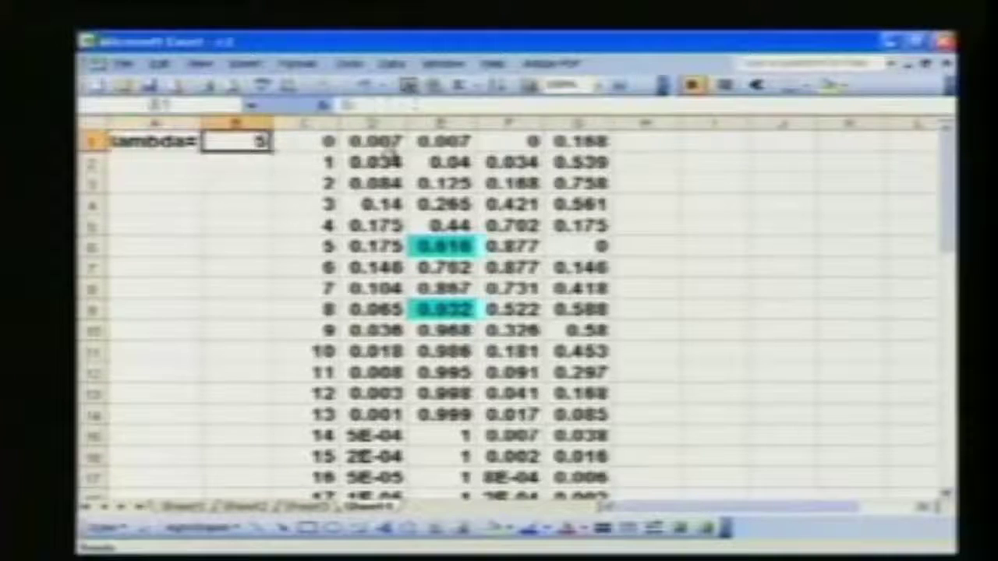
click(320, 138)
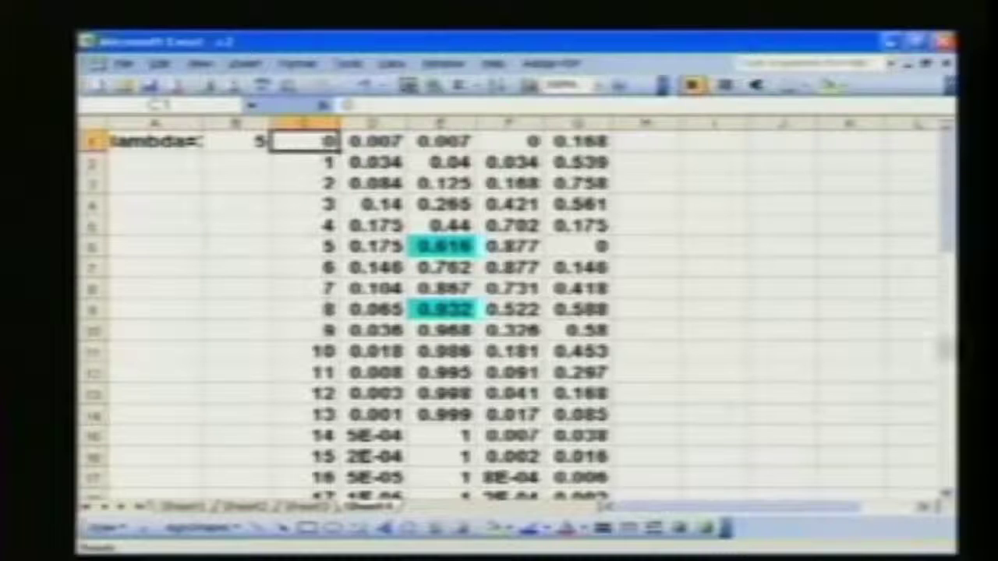
click(945, 347)
drag(944, 347, 946, 156)
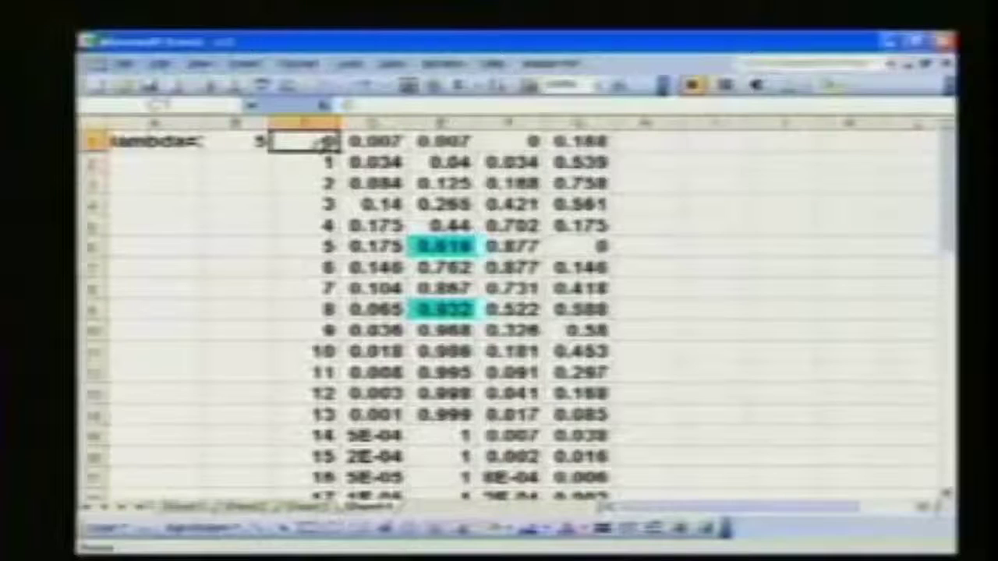
Display the Poisson probability formula in D1 with its cell references, leaving it unedited.
click(374, 141)
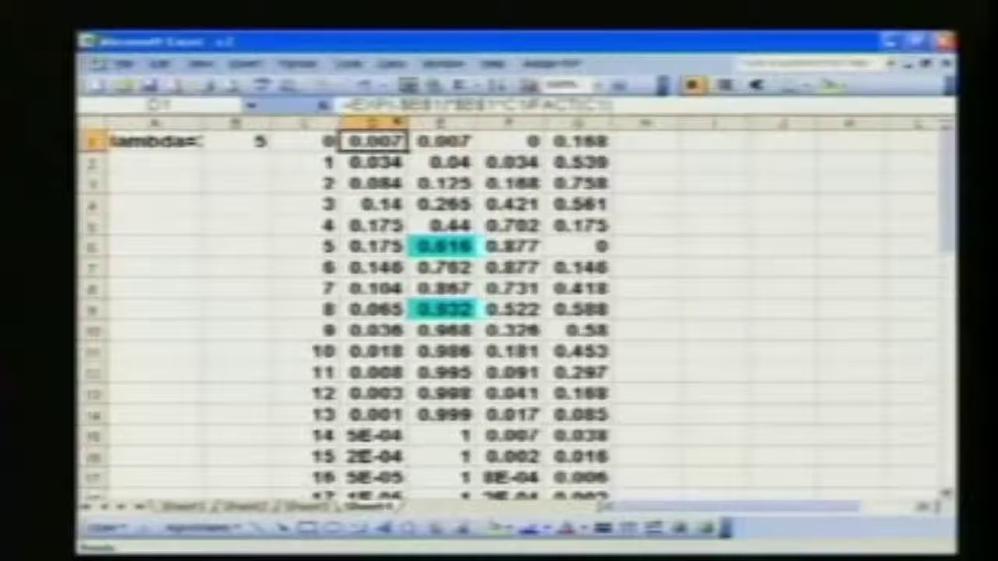
double_click(401, 142)
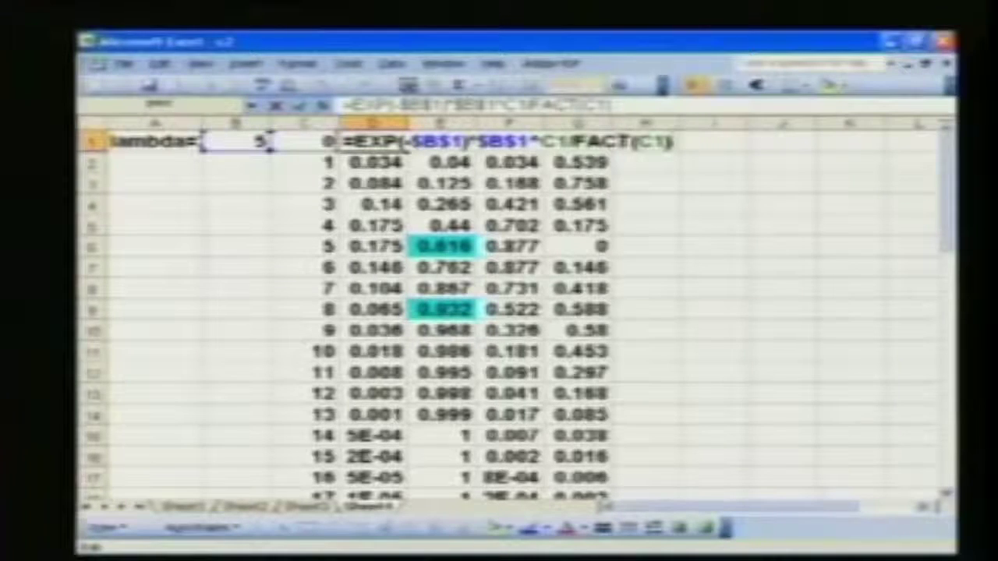
key(ctrl+Return)
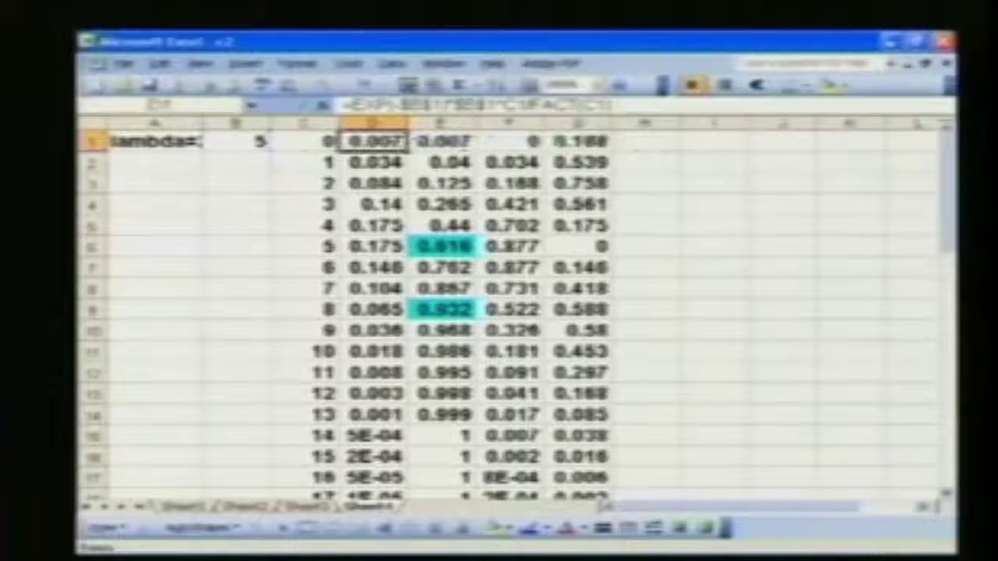
Fill the probability formula from D1 down to D50, then return to D1.
click(373, 162)
click(407, 151)
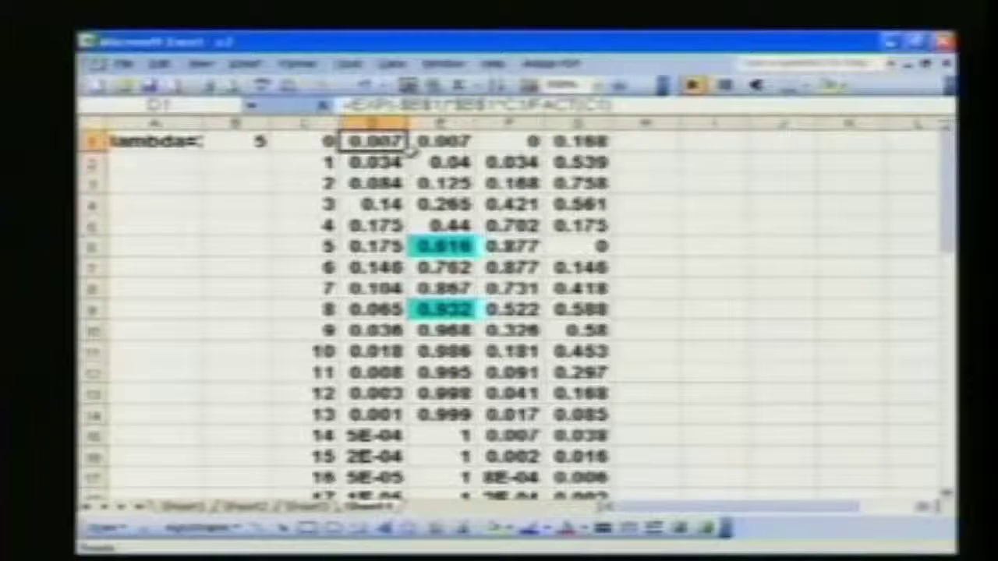
drag(407, 150, 396, 408)
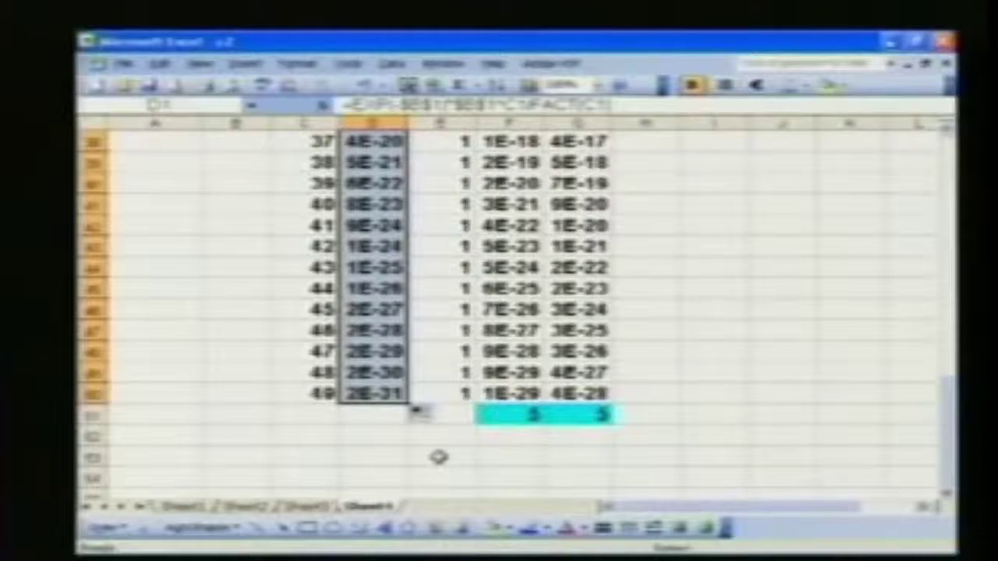
scroll(438, 456, up, 16)
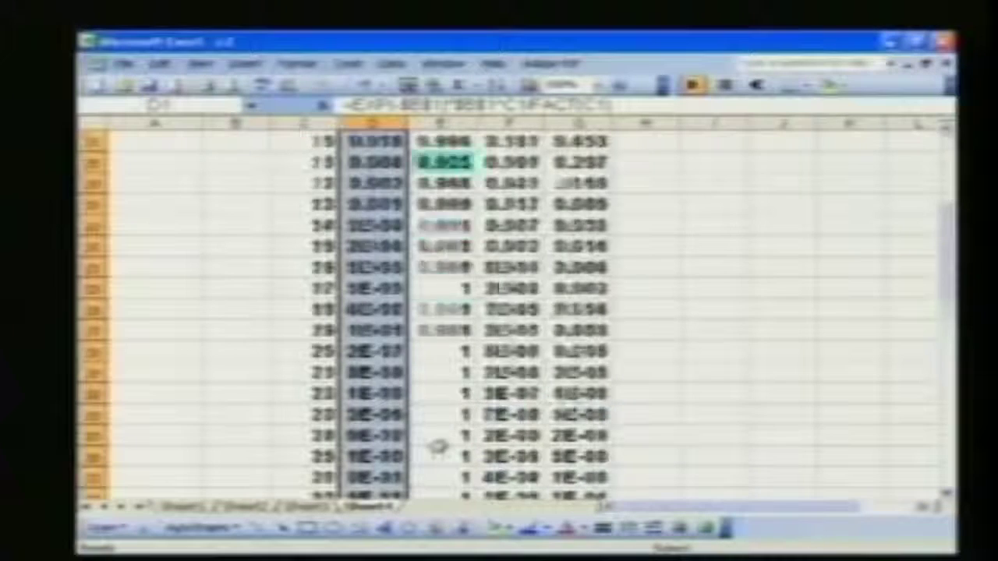
click(373, 141)
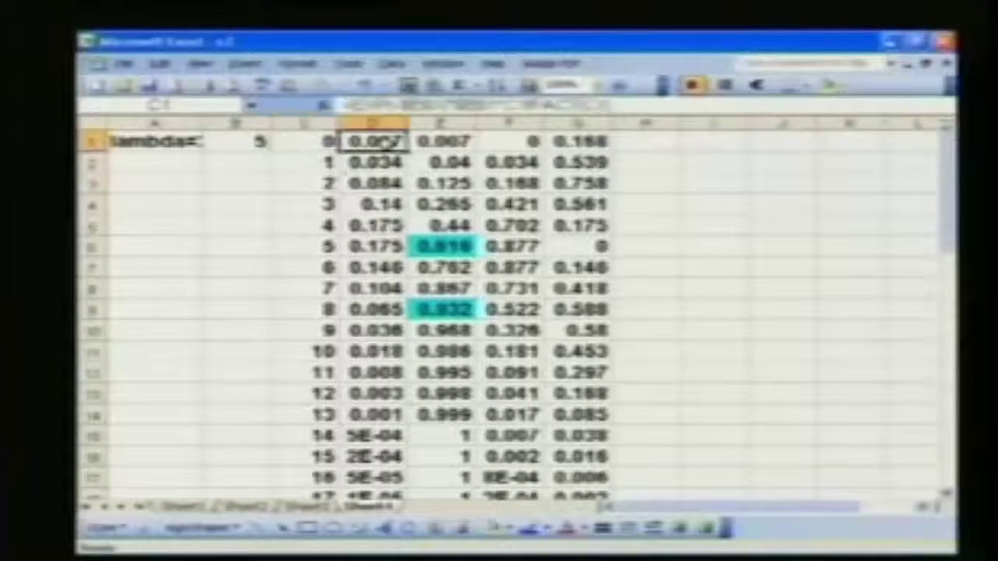
Display the cumulative POISSON formula in E1 and its arguments, leaving it unedited.
click(439, 141)
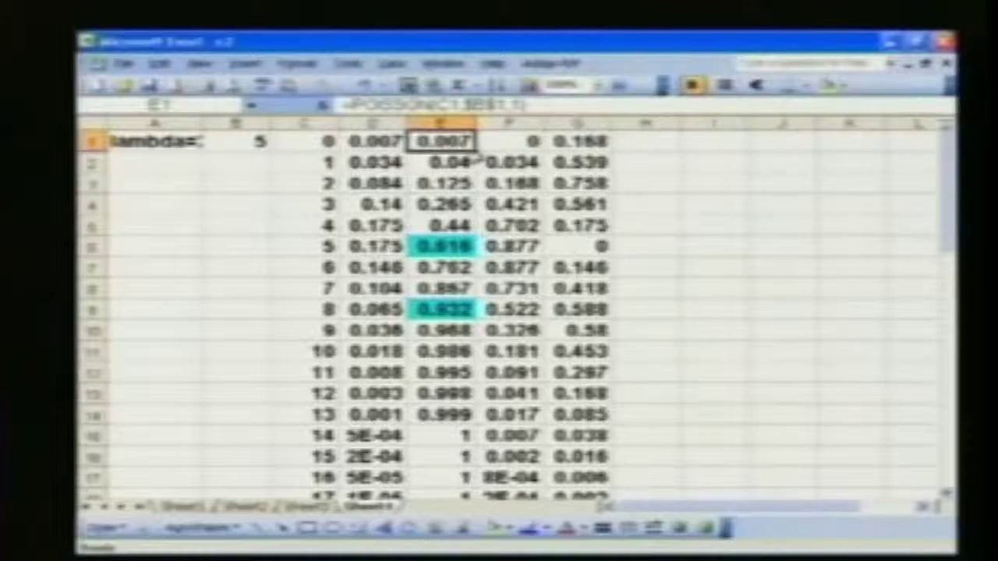
key(F2)
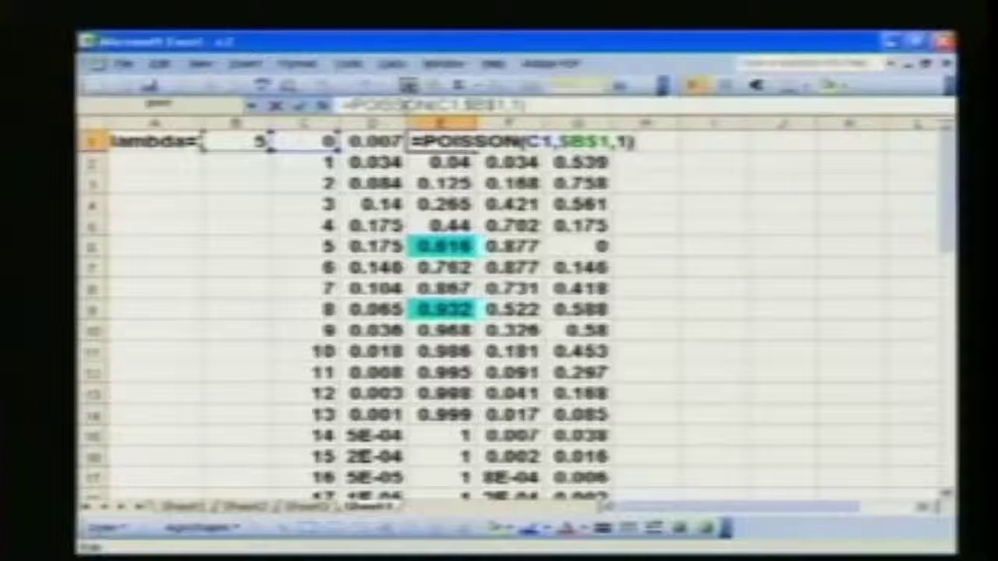
click(407, 106)
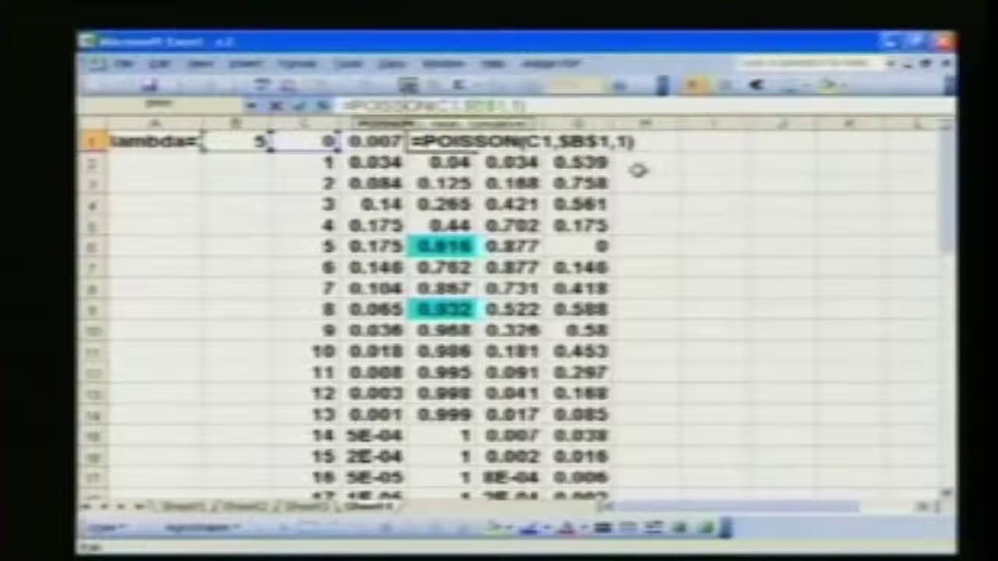
key(ctrl+Return)
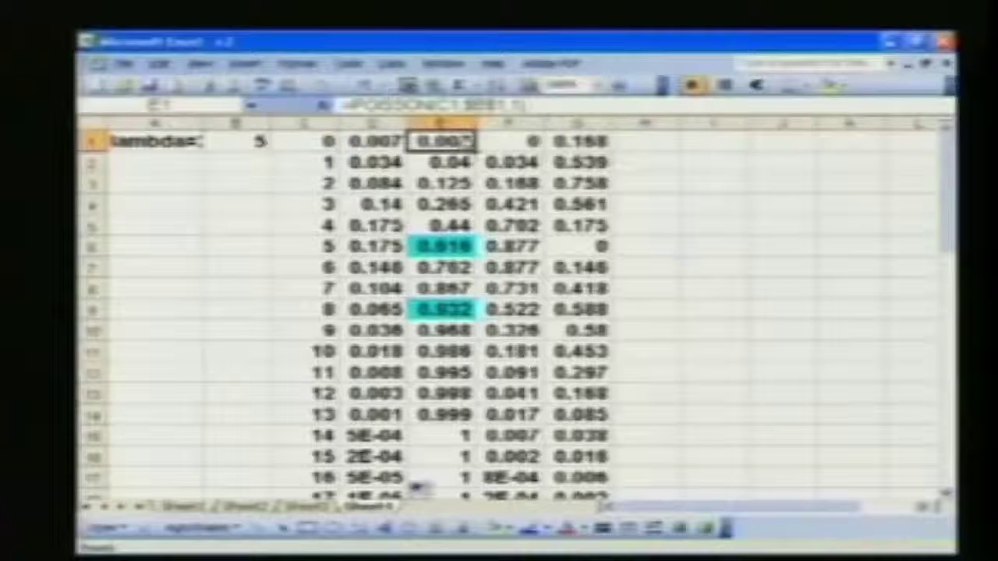
Fill the cumulative POISSON formula from E1 down column E alongside the x values.
click(455, 166)
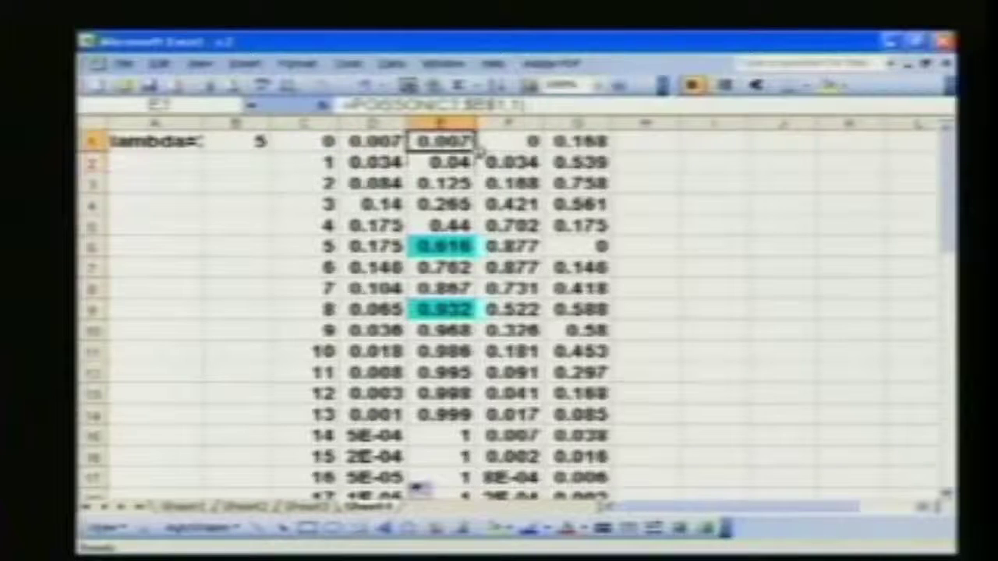
drag(418, 489, 418, 436)
scroll(514, 312, up, 11)
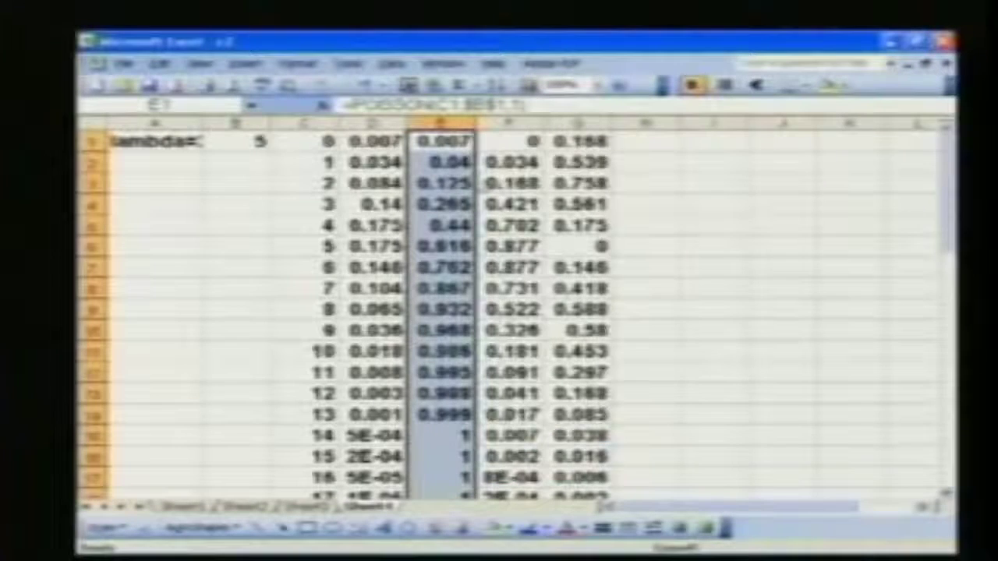
Compare the cumulative probabilities in E1 through E4 with the individual probabilities in column D.
click(409, 162)
key(Up)
click(344, 141)
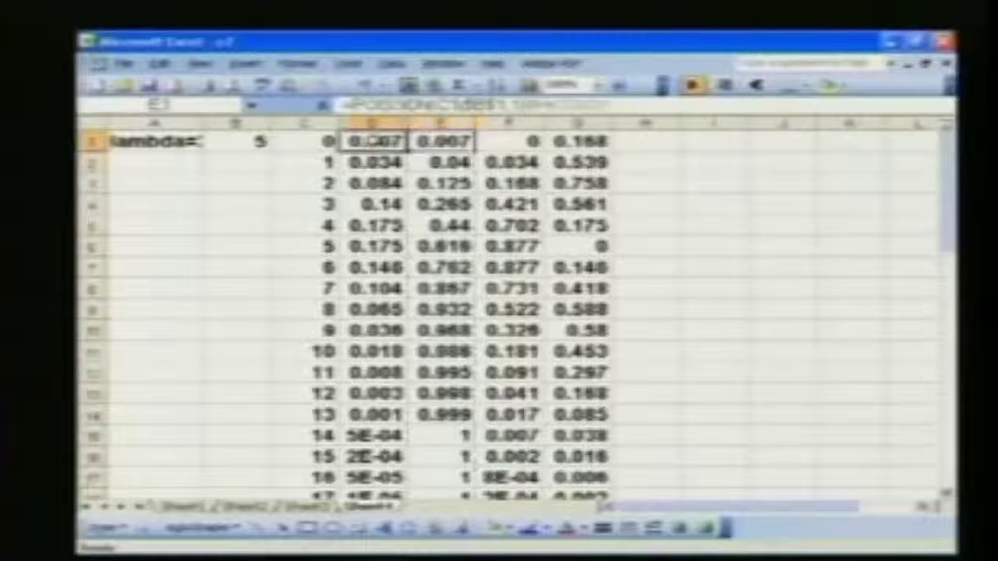
click(411, 163)
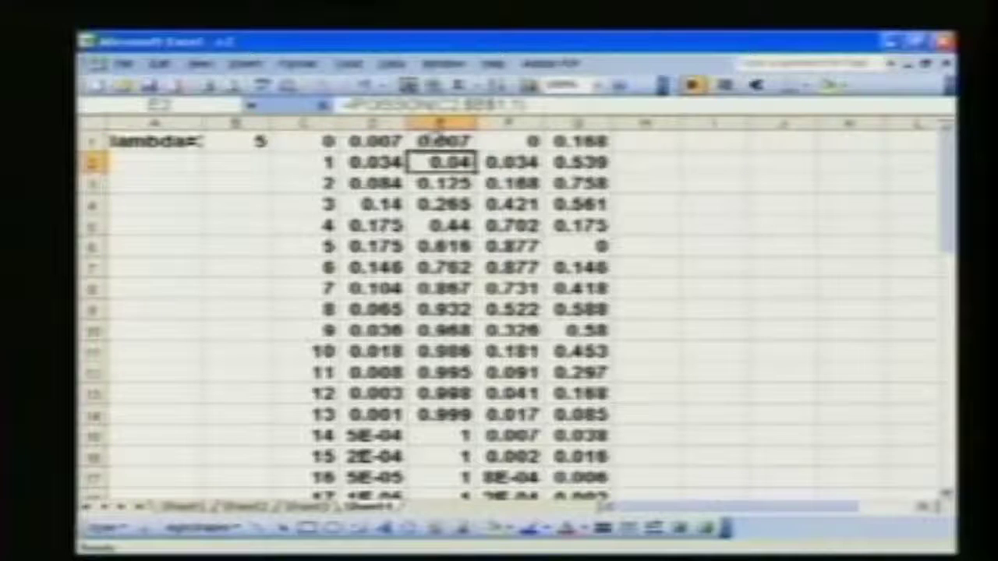
click(426, 141)
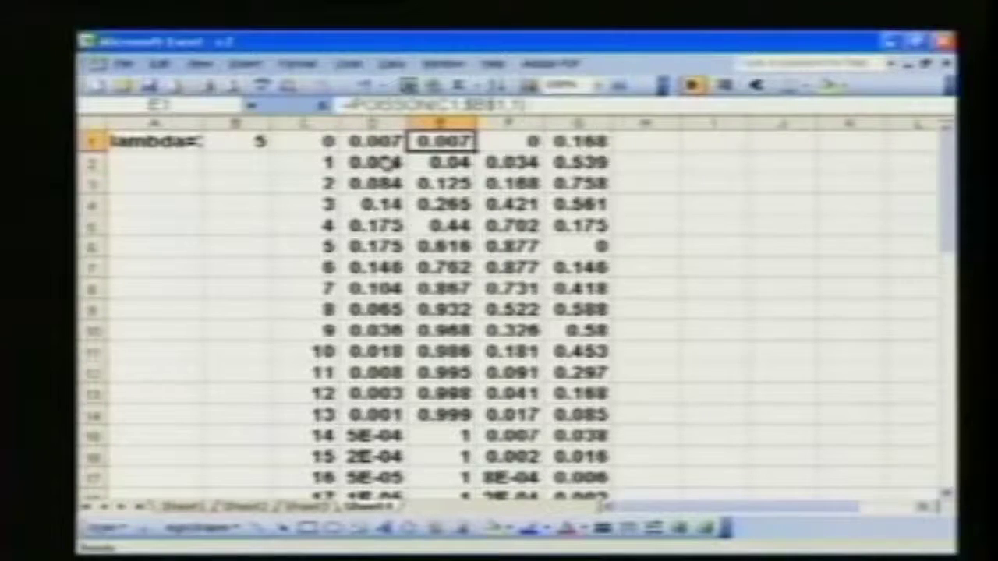
click(425, 162)
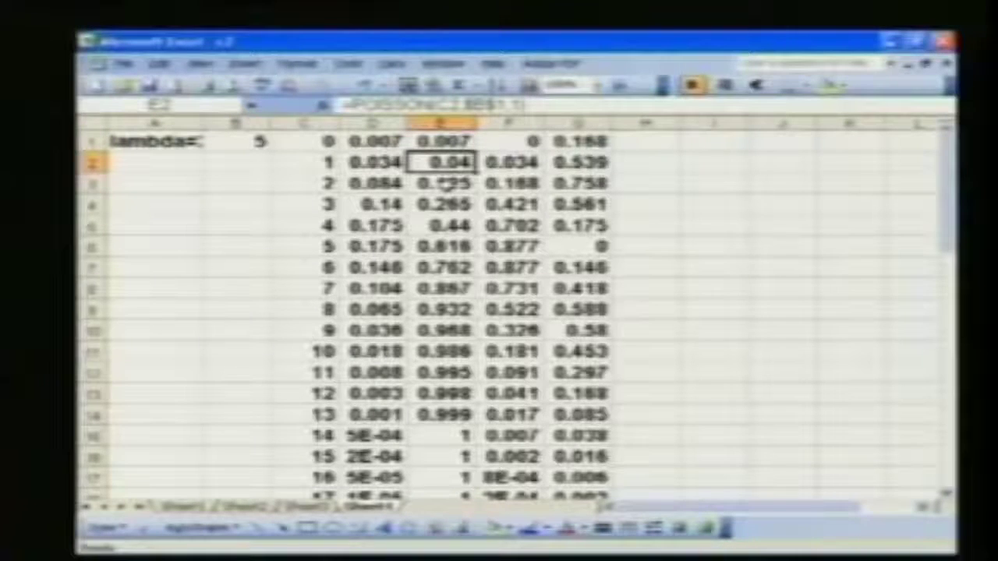
click(442, 184)
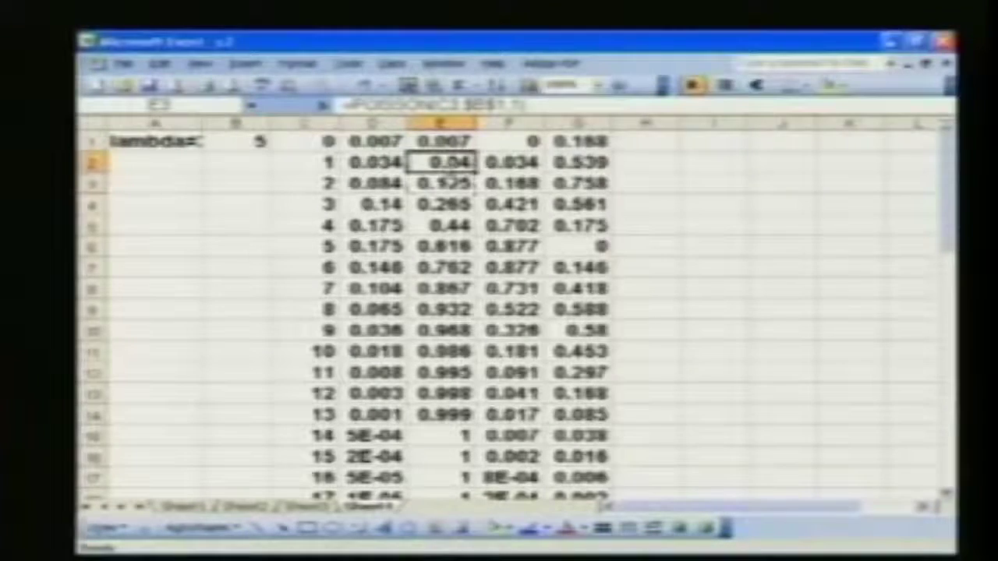
click(441, 204)
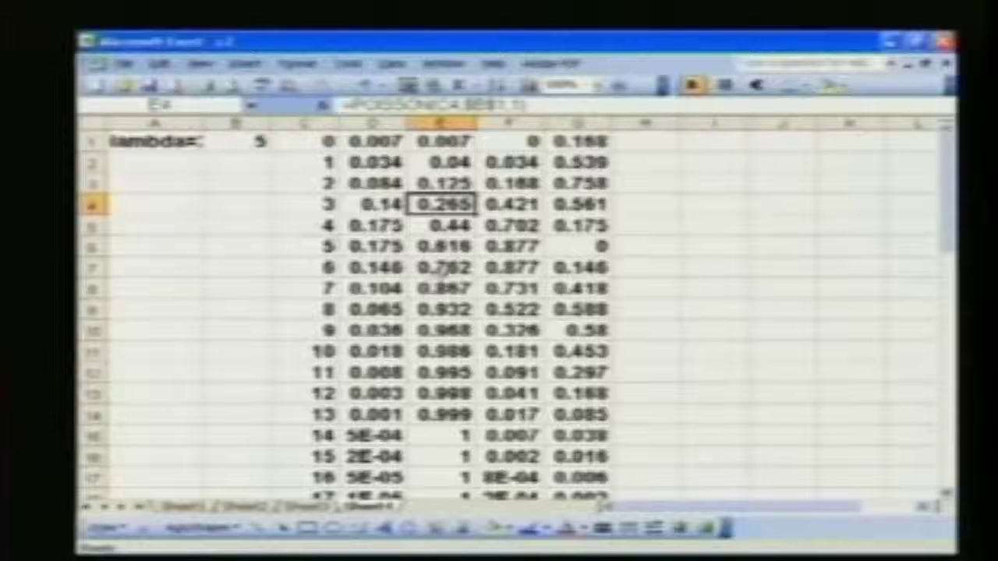
Highlight the cumulative probability in E6 and its x value in C6 in yellow.
click(451, 248)
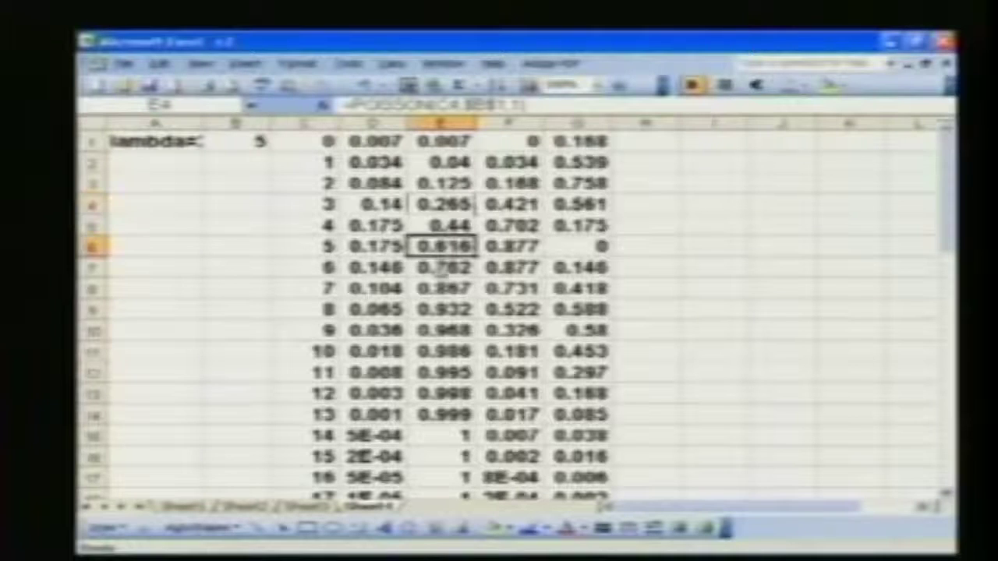
click(830, 85)
click(323, 246)
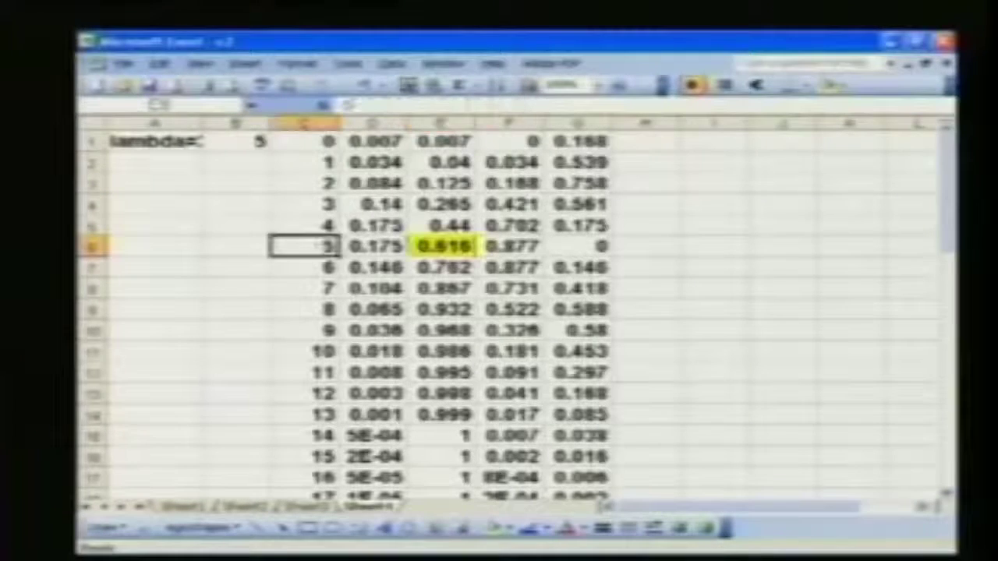
click(830, 84)
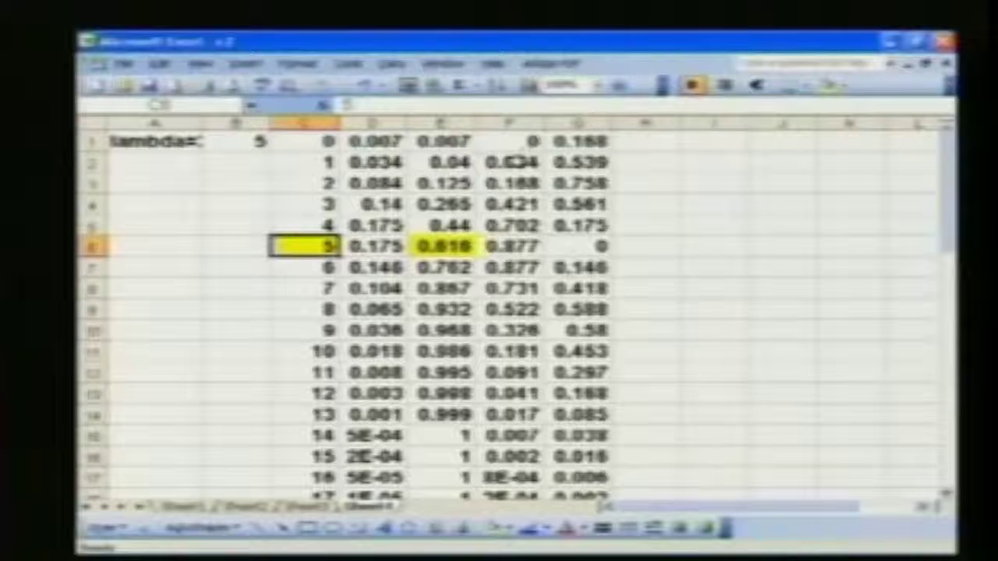
Display the expected-value term formula in F1 with its references, leaving it unedited.
click(518, 142)
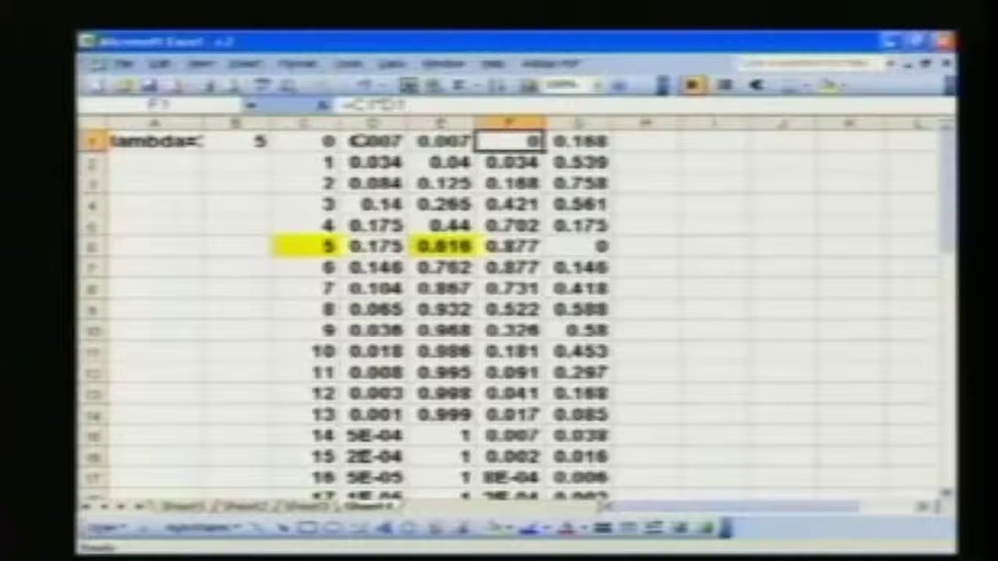
key(F2)
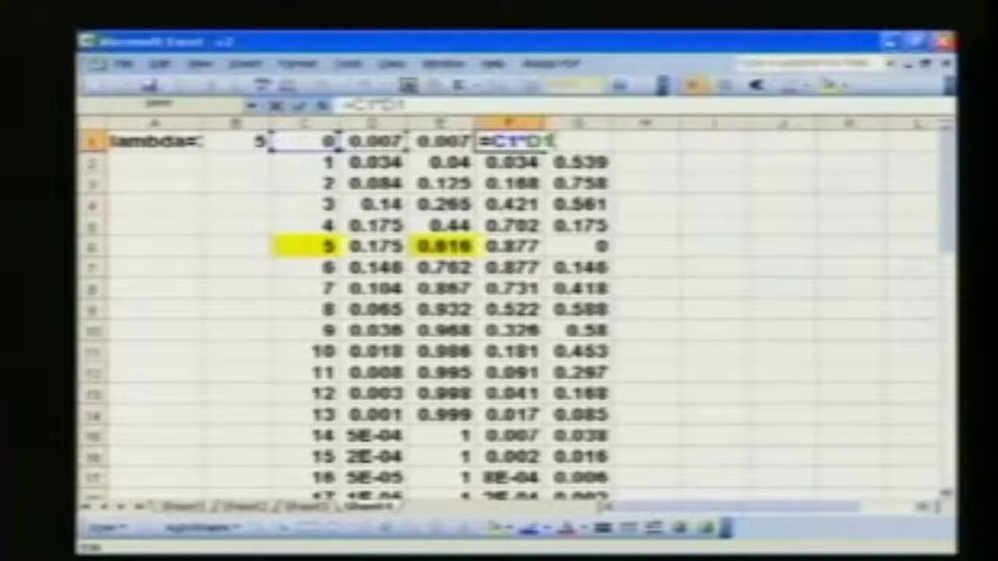
key(Escape)
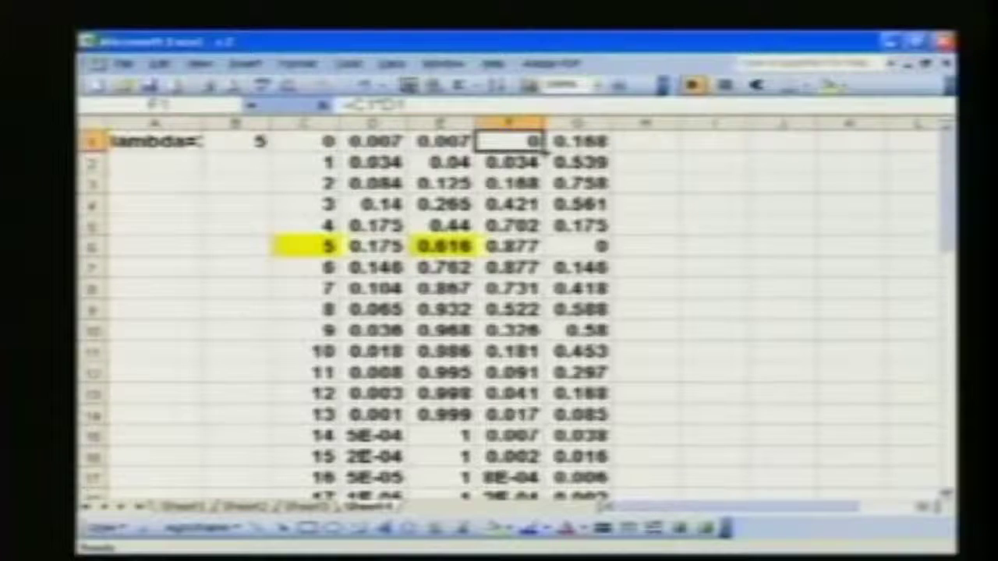
Fill the =C1*D1 formula from F1 down to F50 and check the filled column down to its total.
drag(545, 150, 550, 316)
scroll(619, 267, up, 13)
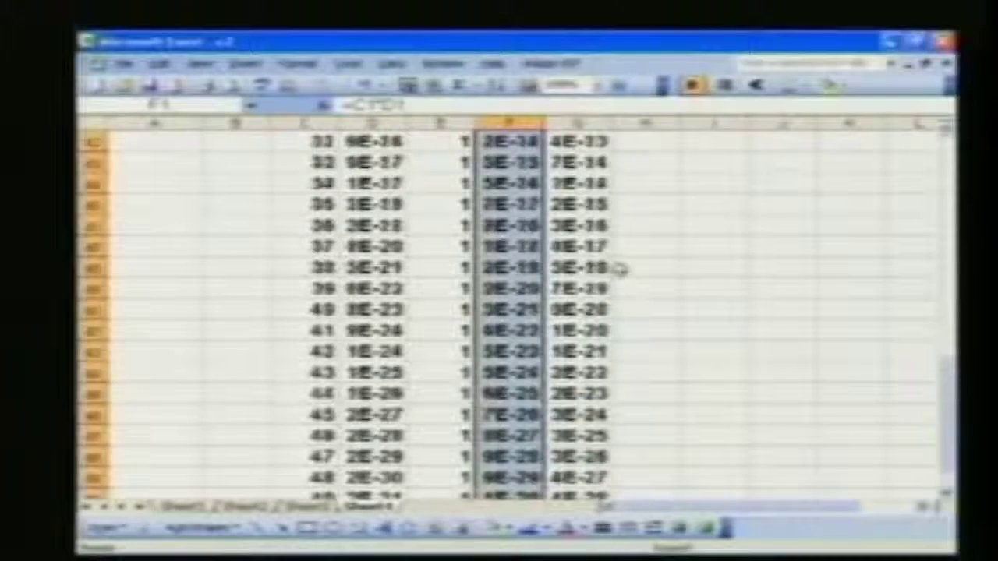
scroll(619, 267, down, 13)
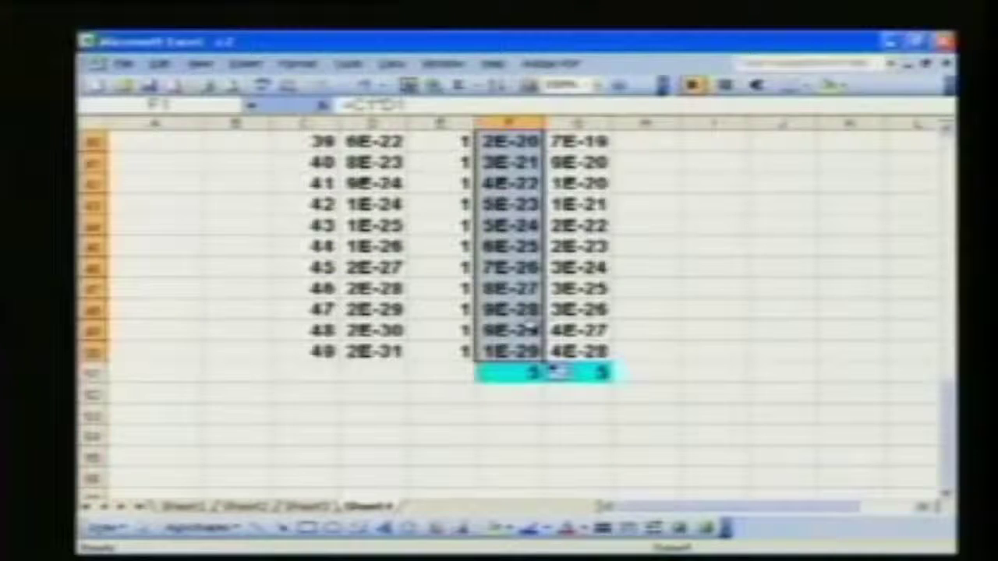
scroll(394, 356, up, 5)
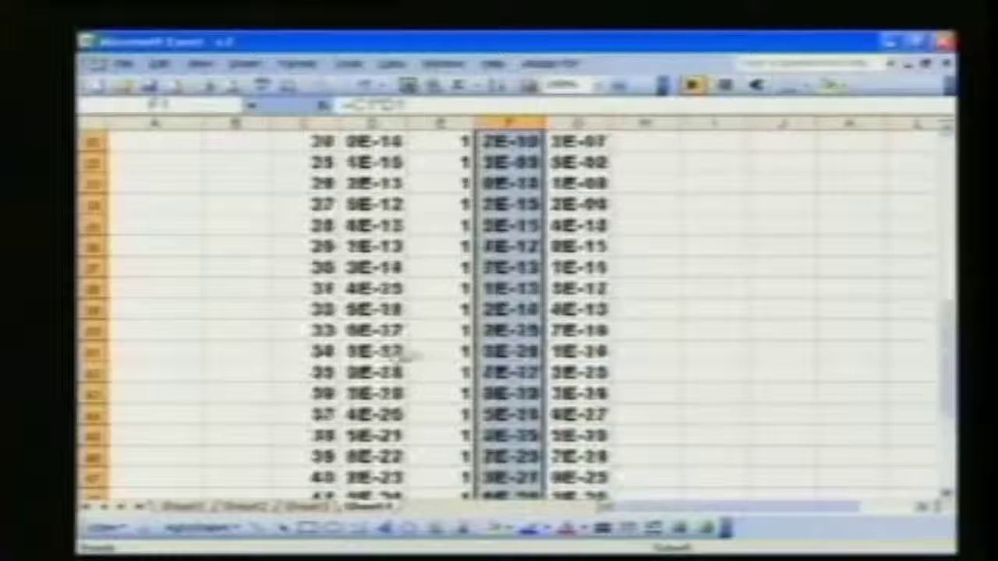
scroll(525, 315, up, 2)
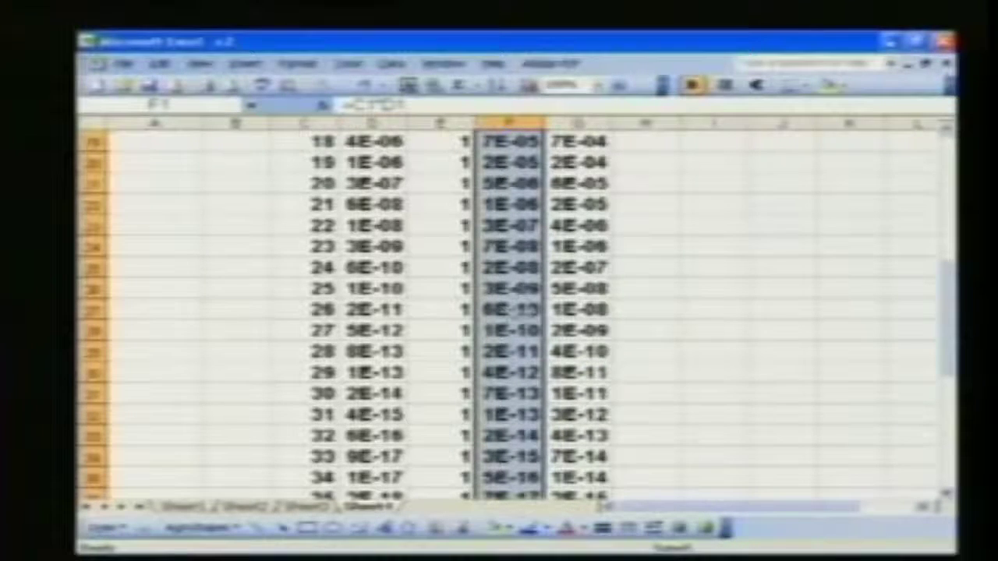
scroll(527, 311, up, 3)
scroll(526, 310, down, 10)
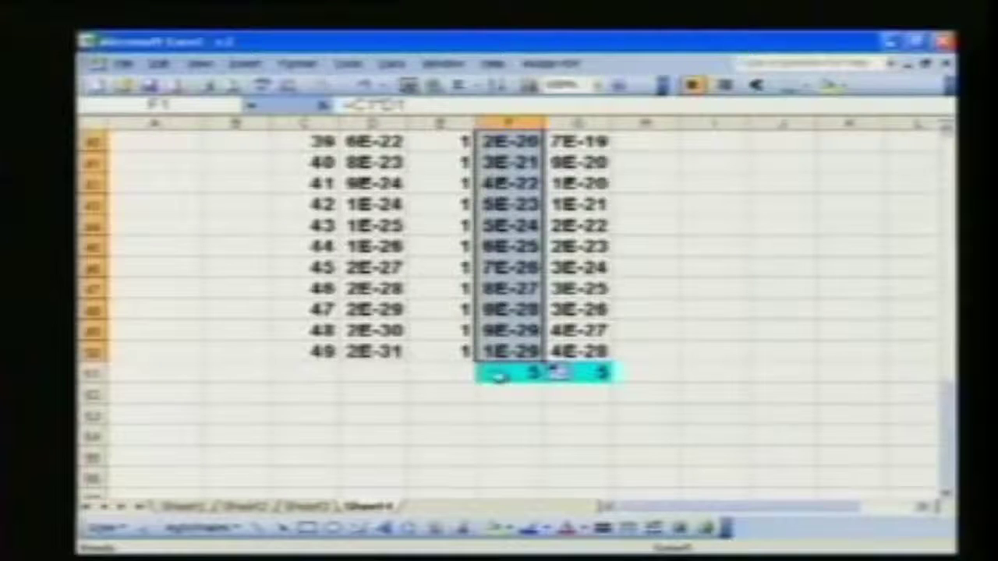
Display the SUM(F1:F50) formula behind the expected-value total in F51, leaving it unedited.
click(498, 376)
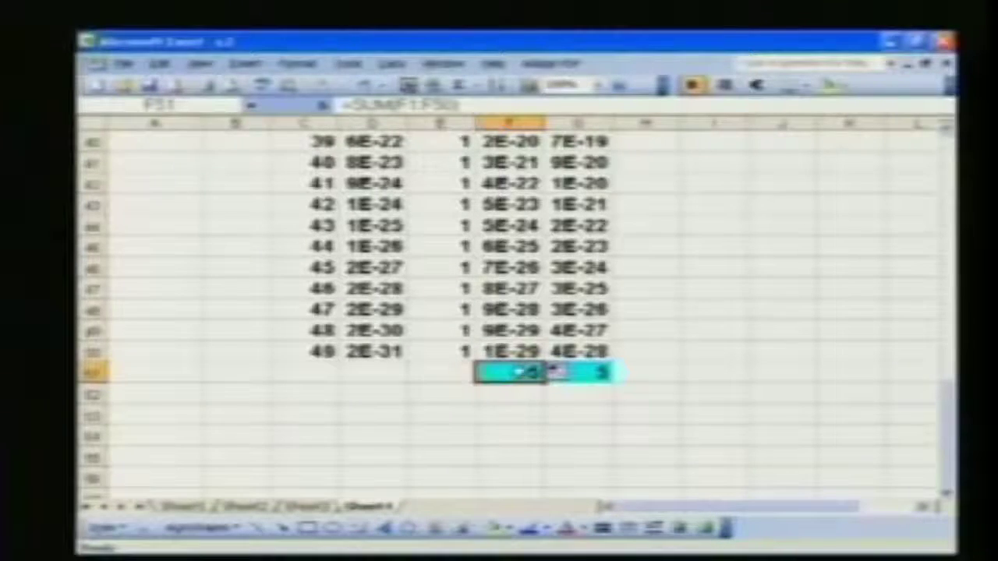
double_click(556, 371)
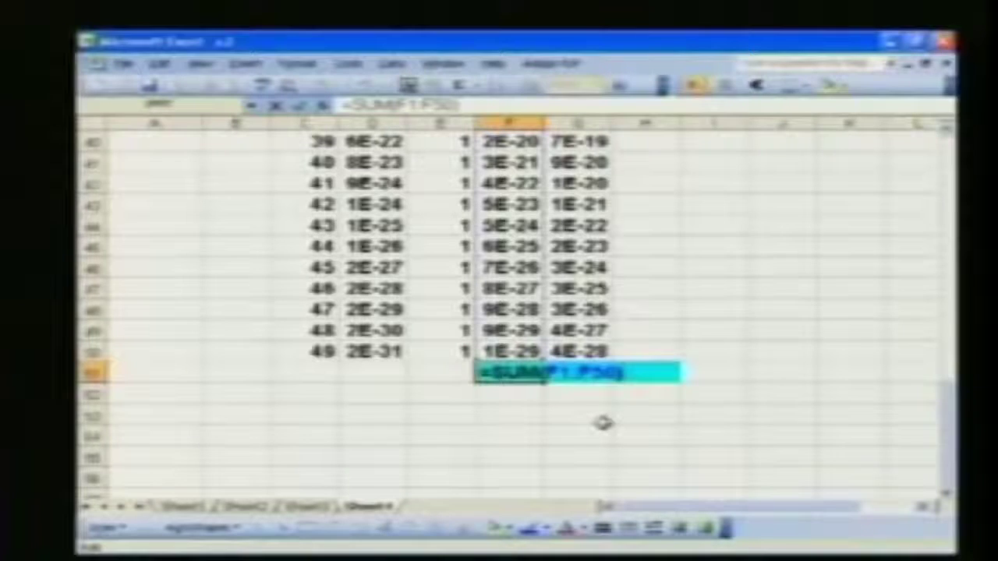
key(Escape)
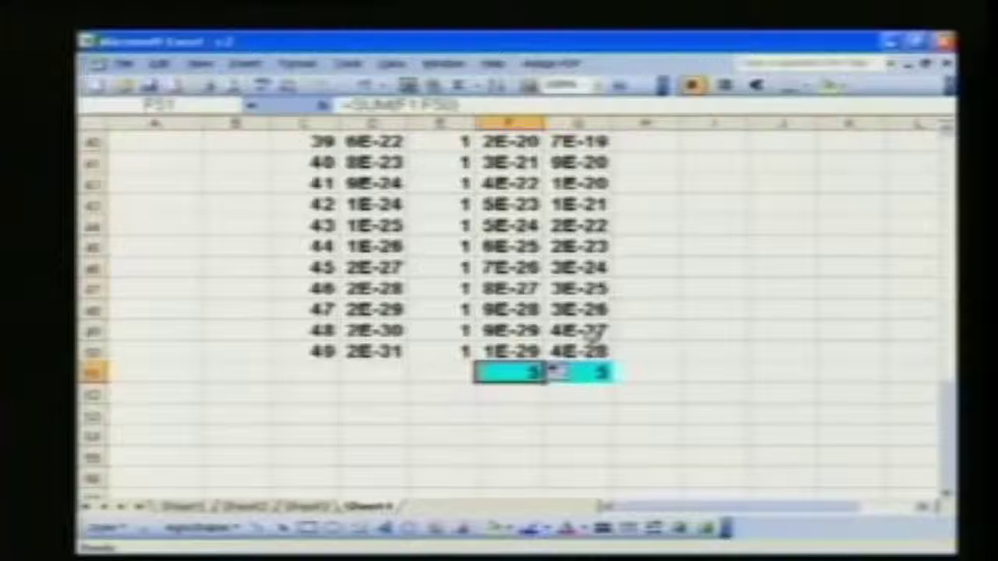
Display the variance term formula =(C1-$B$1)^2*D1 in G1 with its references, leaving it unchanged.
scroll(594, 335, up, 17)
click(577, 140)
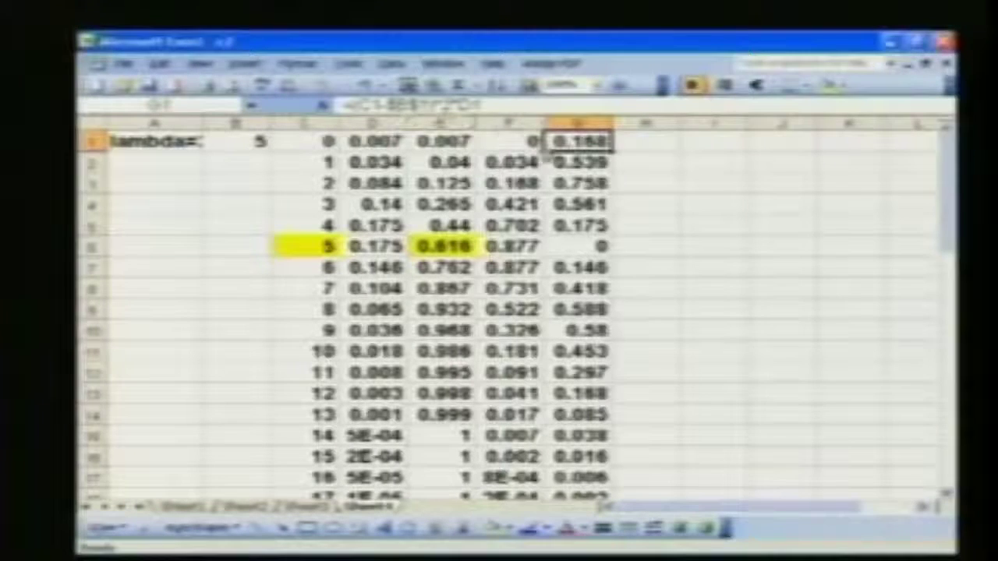
double_click(555, 144)
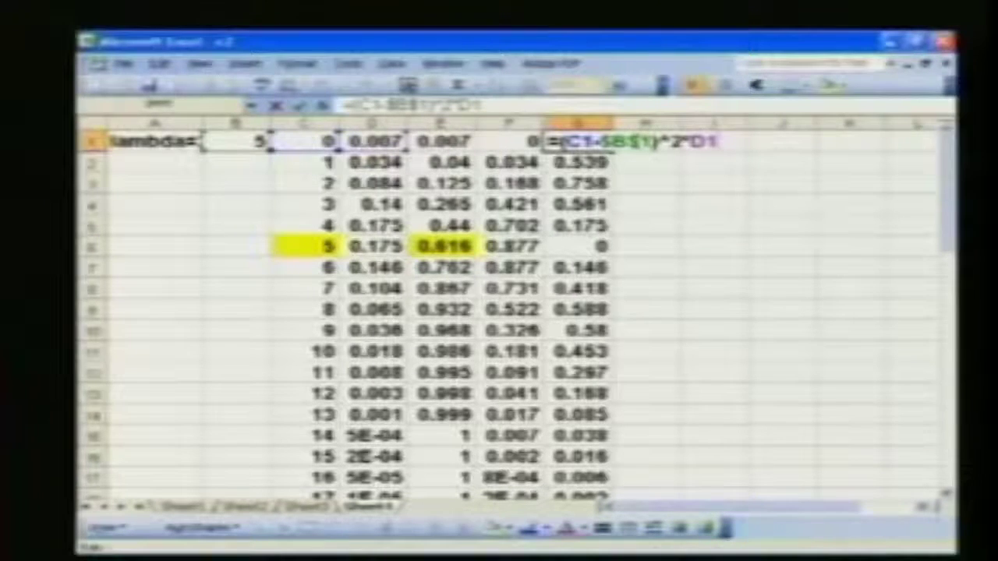
key(Return)
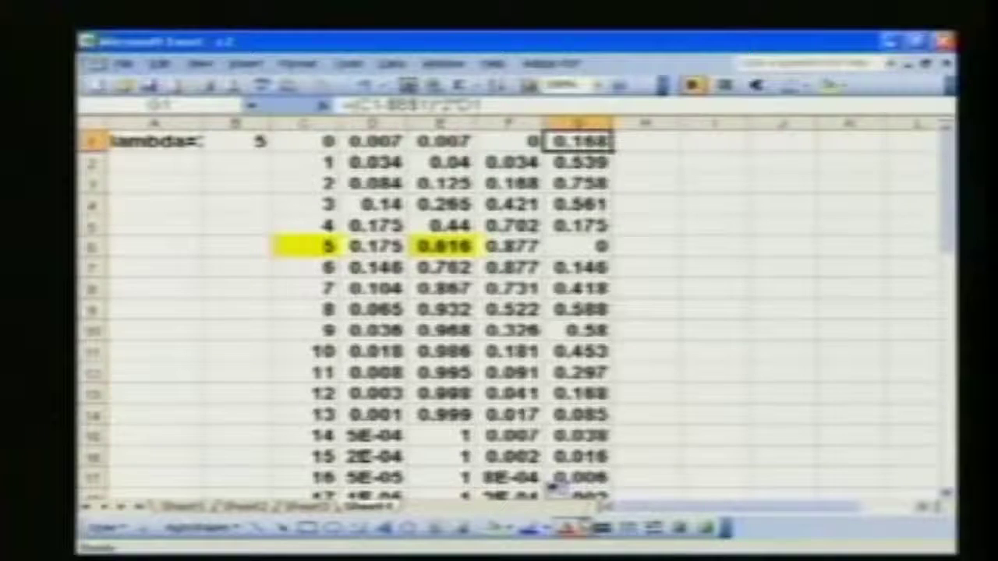
Compare the mean and variance totals in F51 and G51, and inspect the sum formula in G51.
scroll(585, 487, down, 5)
scroll(583, 472, down, 8)
drag(507, 367, 581, 367)
scroll(544, 312, down, 1)
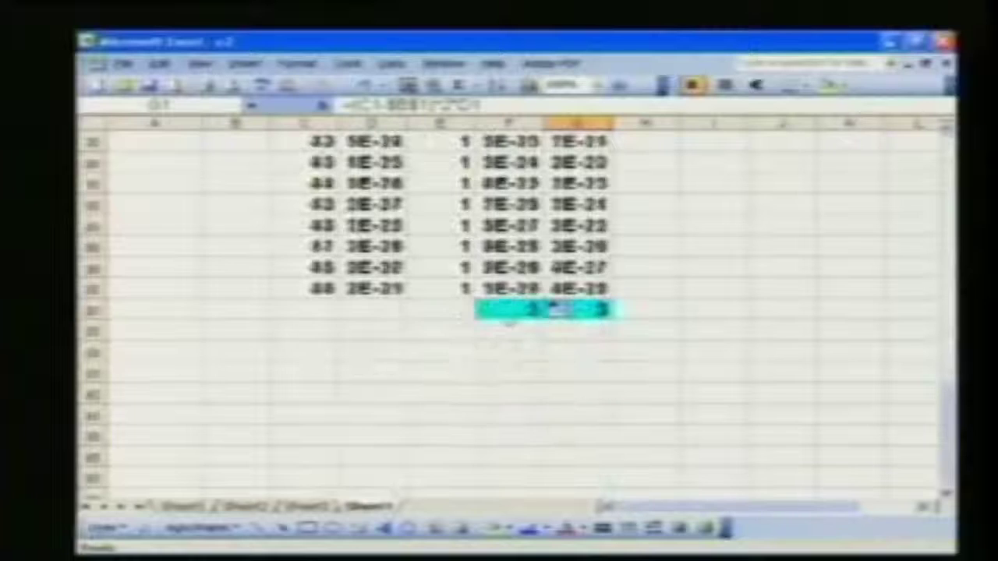
mouse_move(543, 310)
mouse_down()
mouse_move(535, 307)
mouse_move(555, 309)
mouse_up()
click(577, 311)
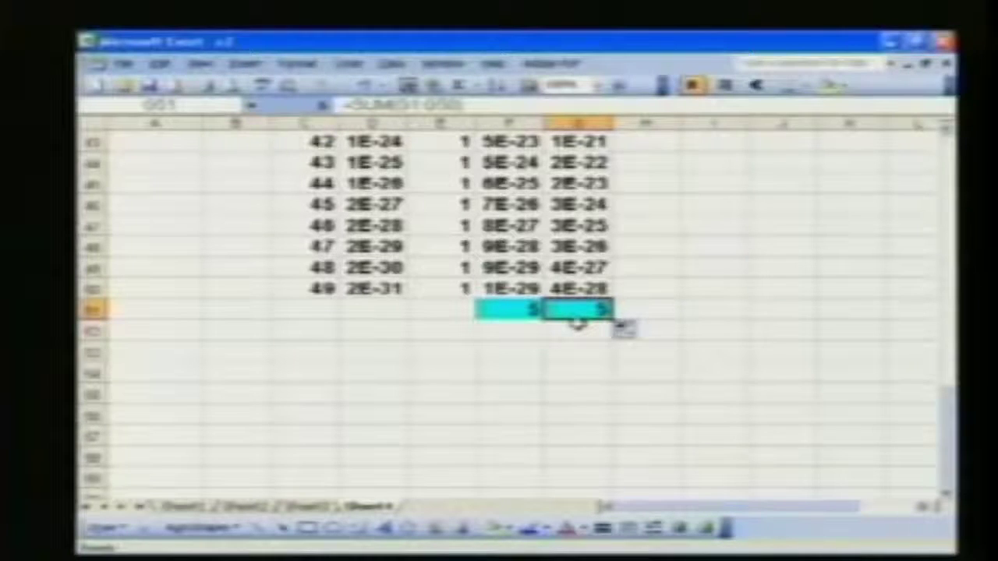
Review the highlighted cumulative probability in E6 together with its x value in C6.
scroll(577, 322, up, 14)
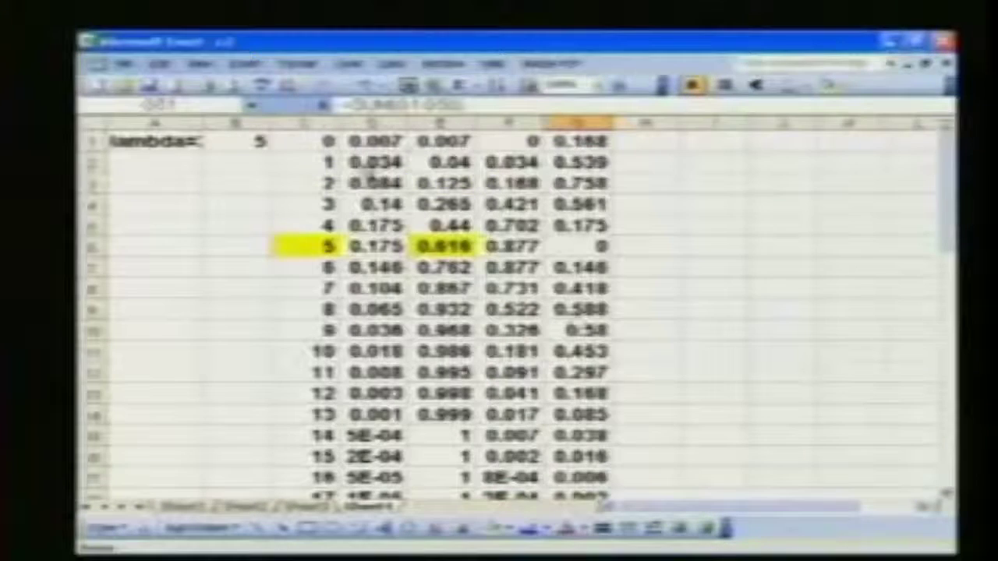
click(440, 245)
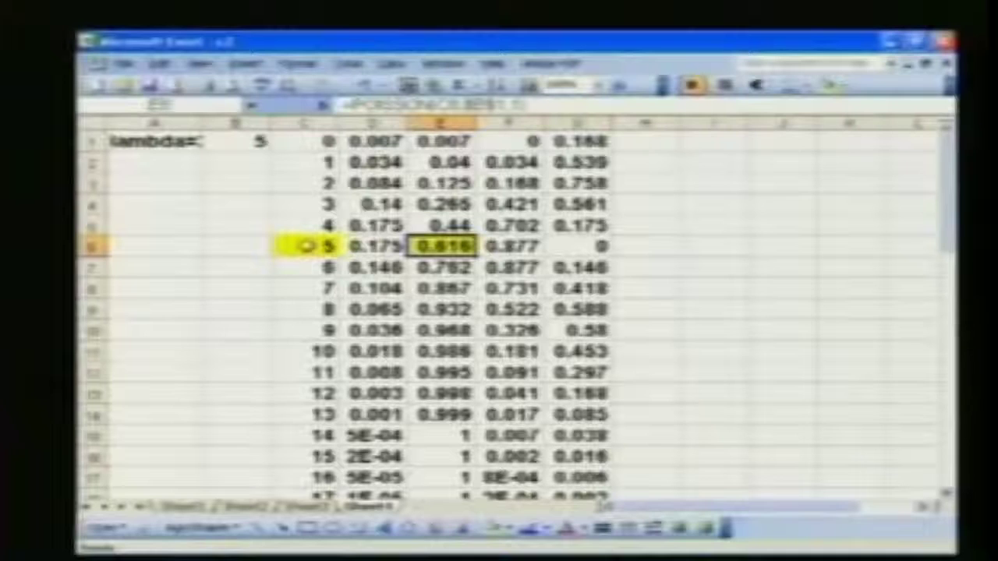
click(306, 245)
click(421, 247)
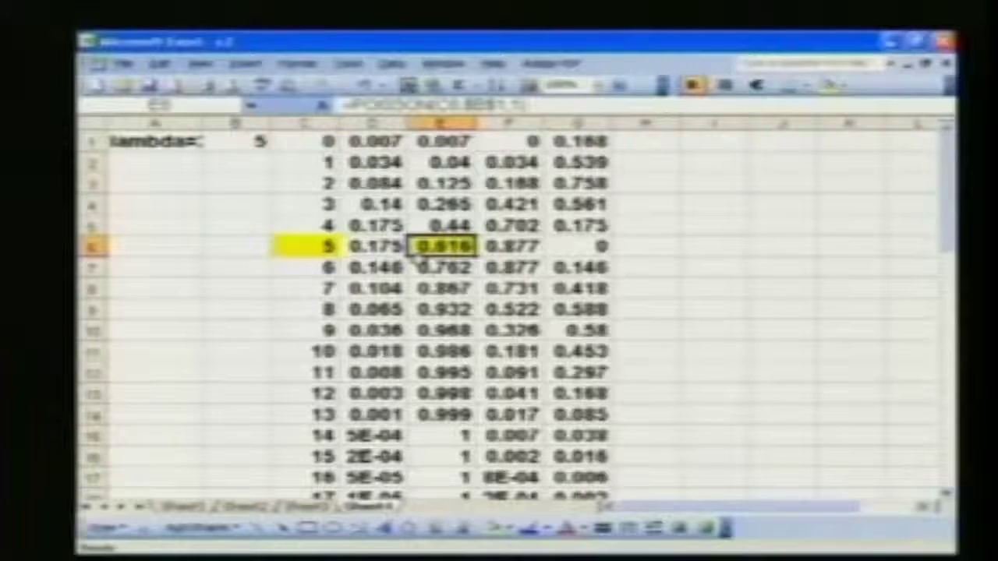
Set lambda in B1 to 8.
click(242, 143)
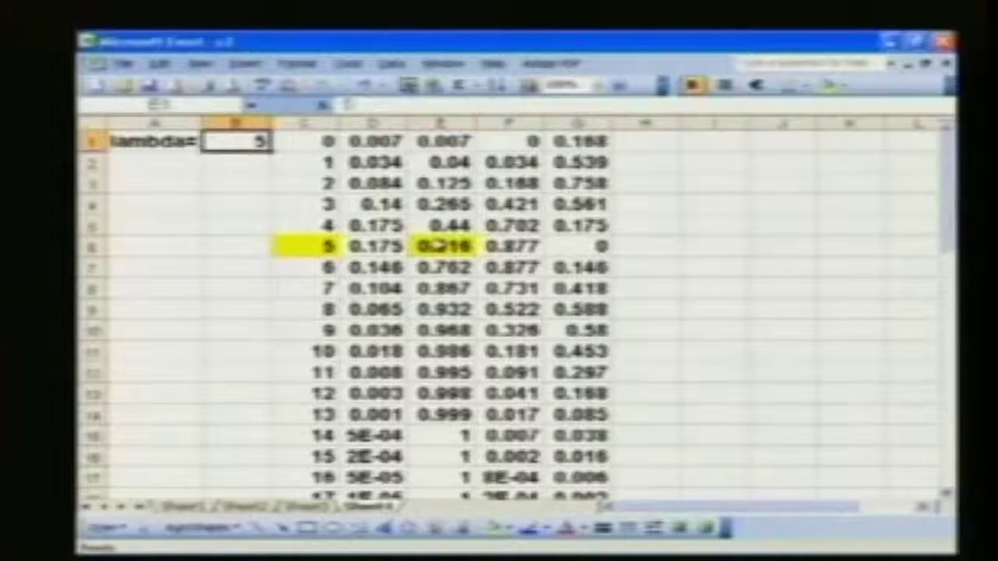
text(8)
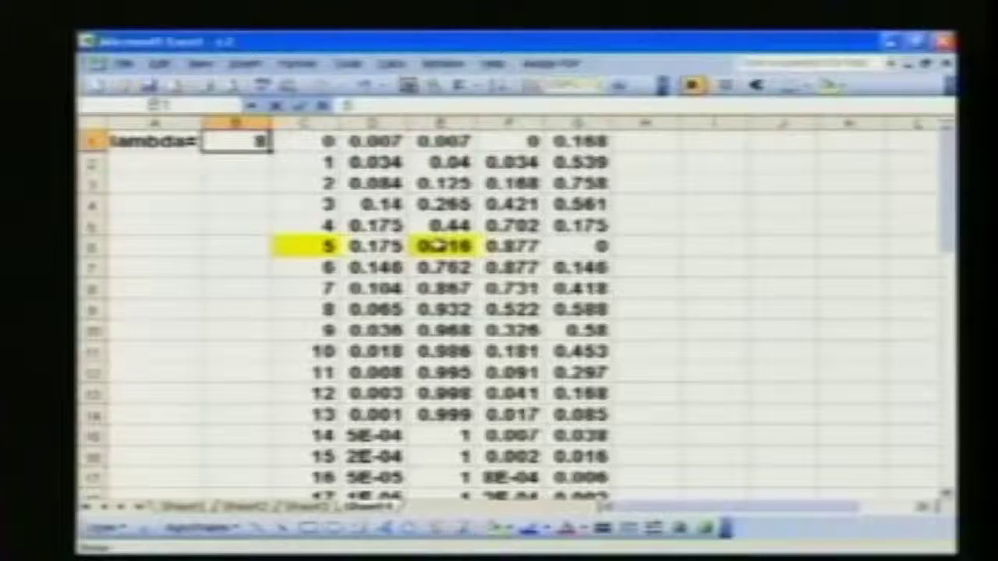
key(Return)
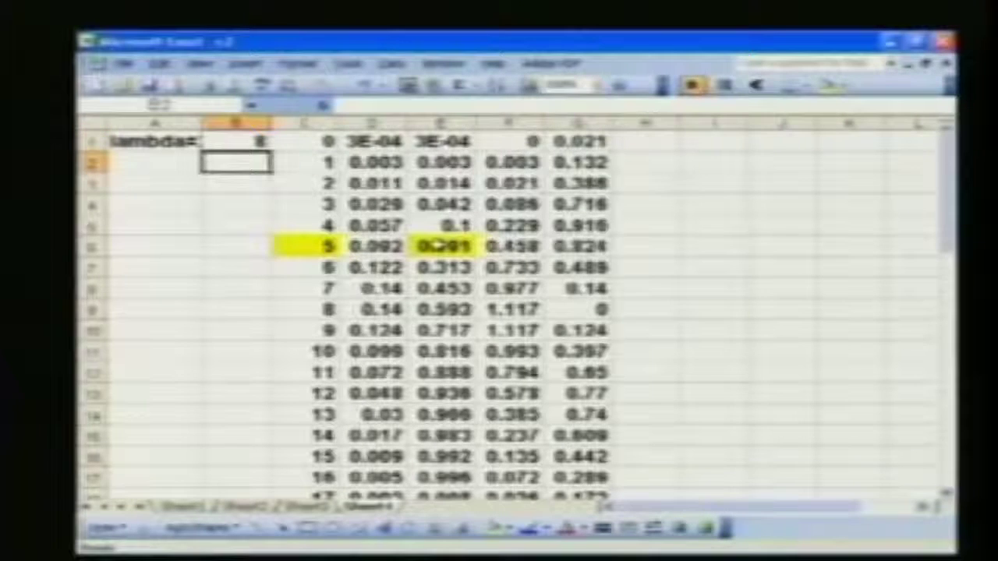
Highlight the x value in C9 and its cumulative probability in E9 in yellow.
click(329, 309)
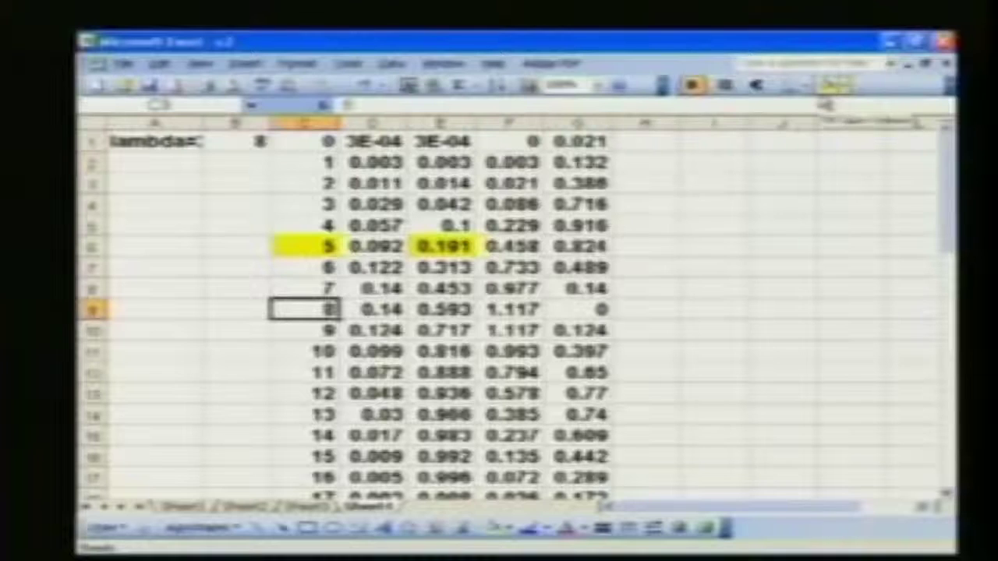
ctrl+click(440, 309)
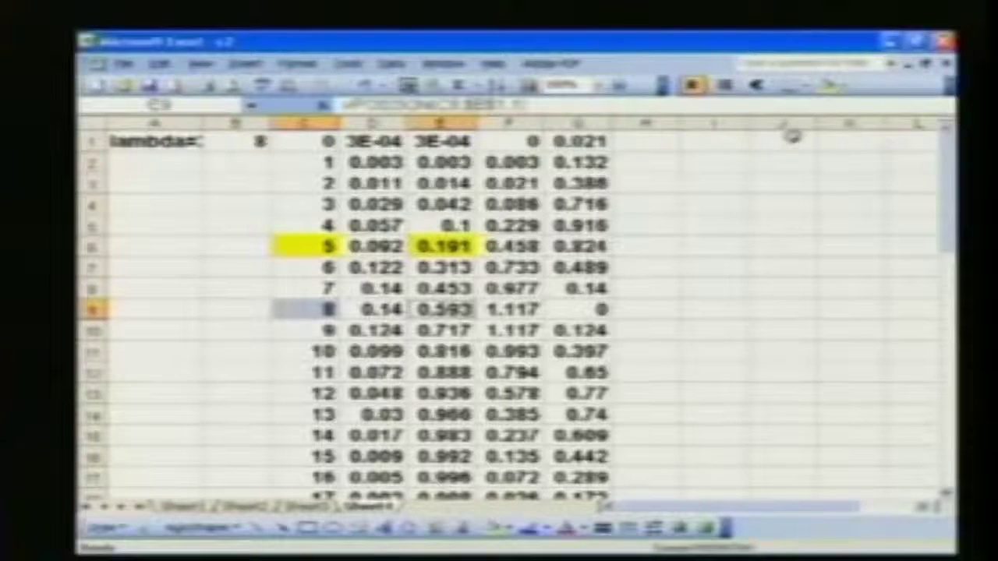
click(833, 84)
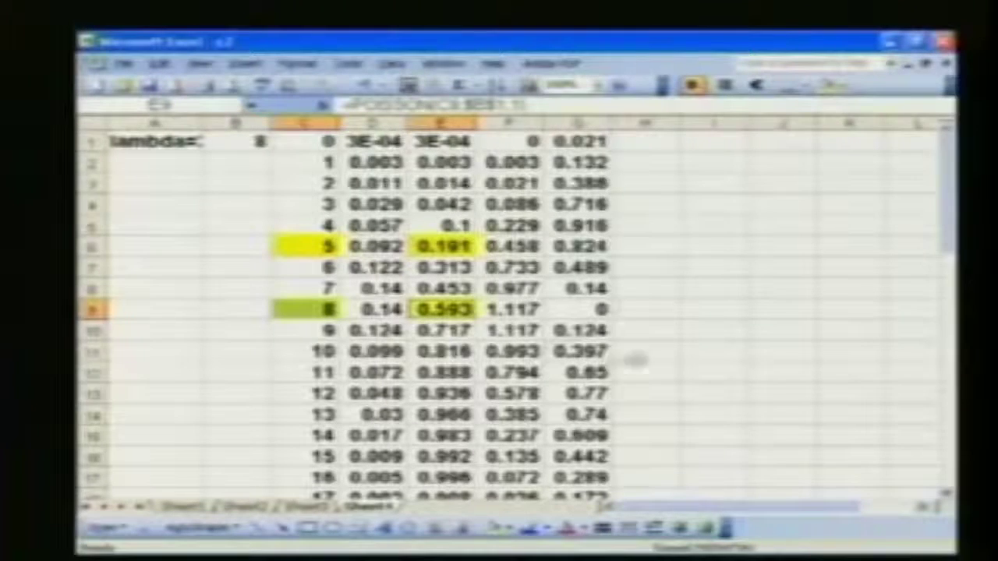
click(635, 360)
Compare the x value in C9 with its cumulative probability in E9, and select the lambda cell B1.
click(331, 309)
click(425, 312)
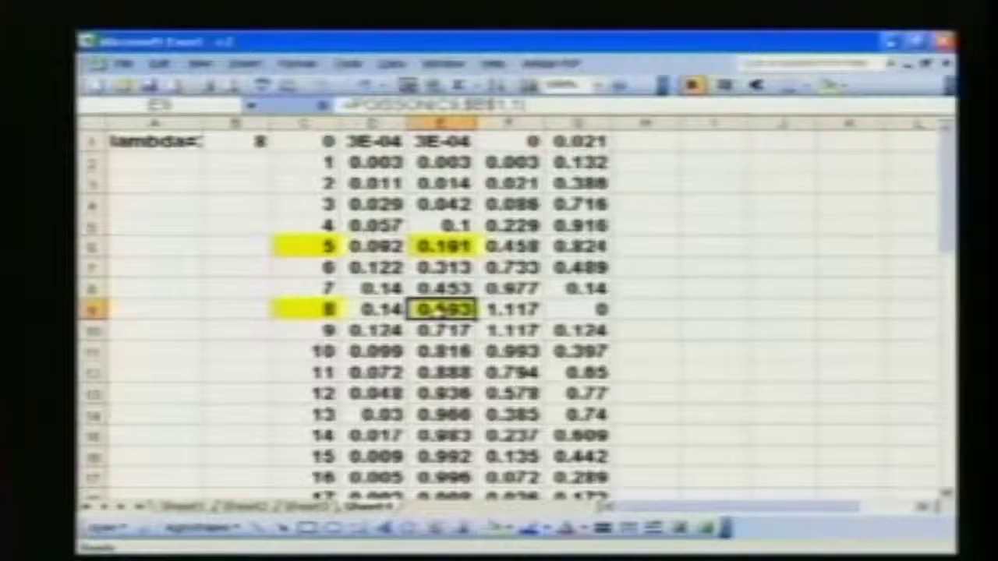
click(330, 308)
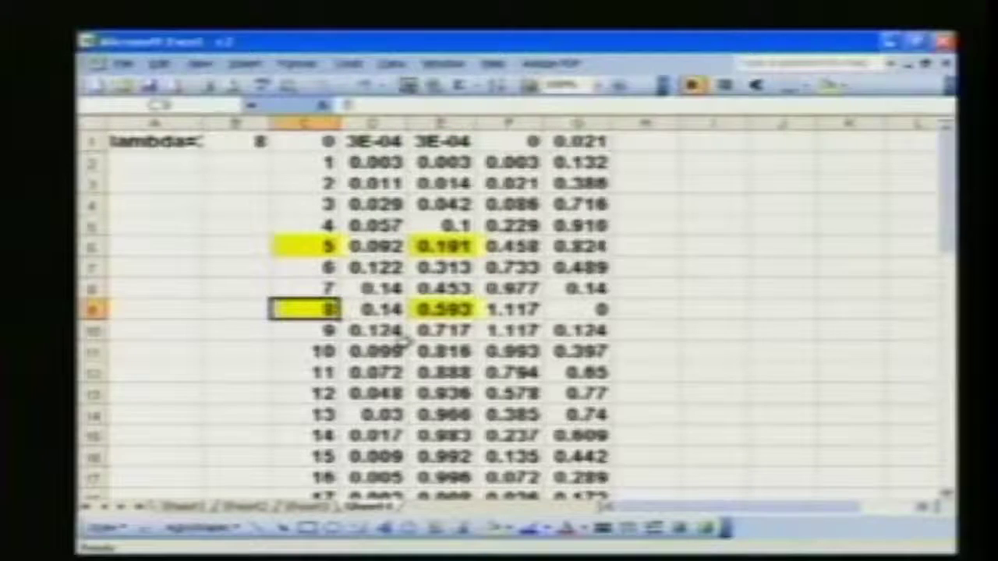
click(259, 141)
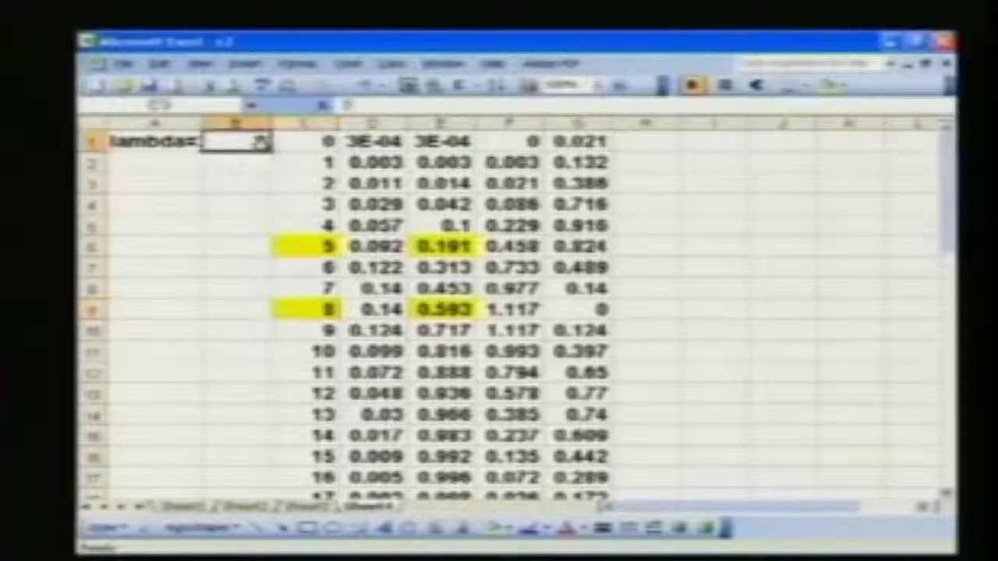